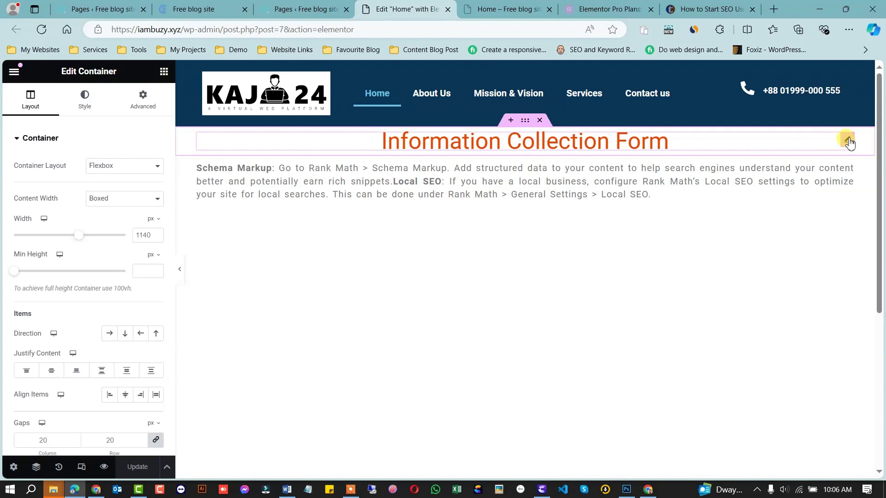
Step: Inspect the settings of the Information Collection Form heading, the container below it and the text widget in turn
left_click(848, 141)
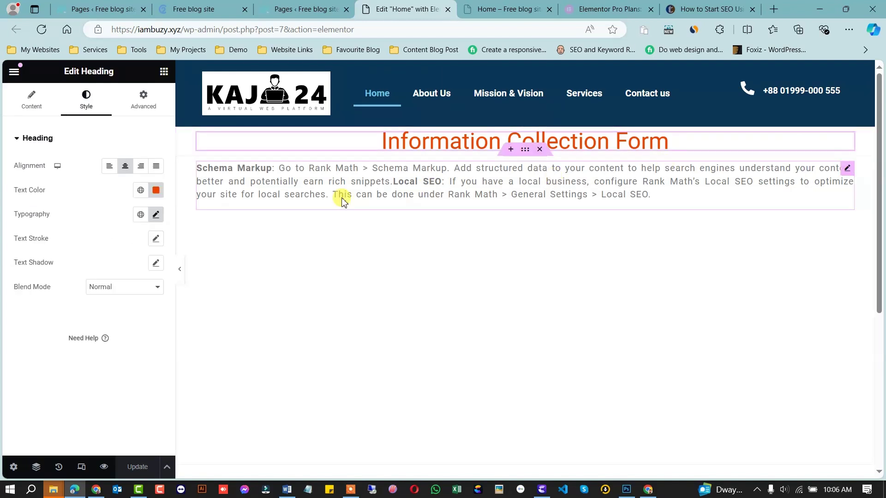
left_click(525, 150)
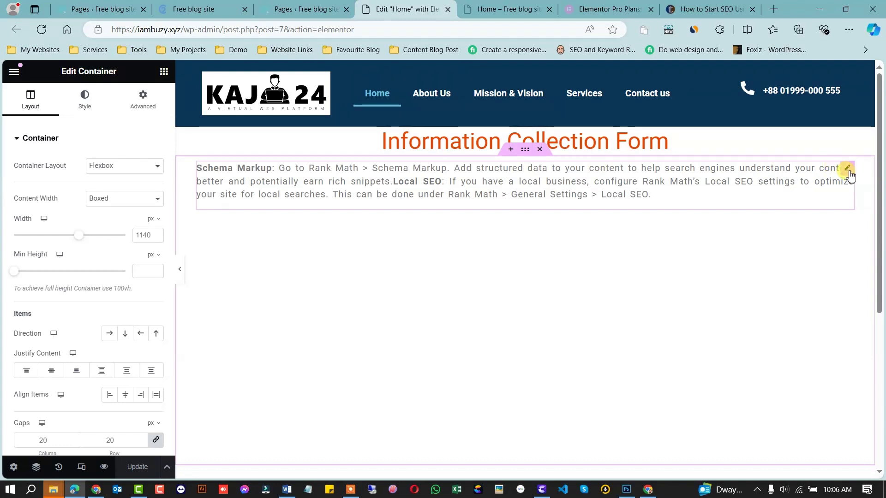
left_click(849, 169)
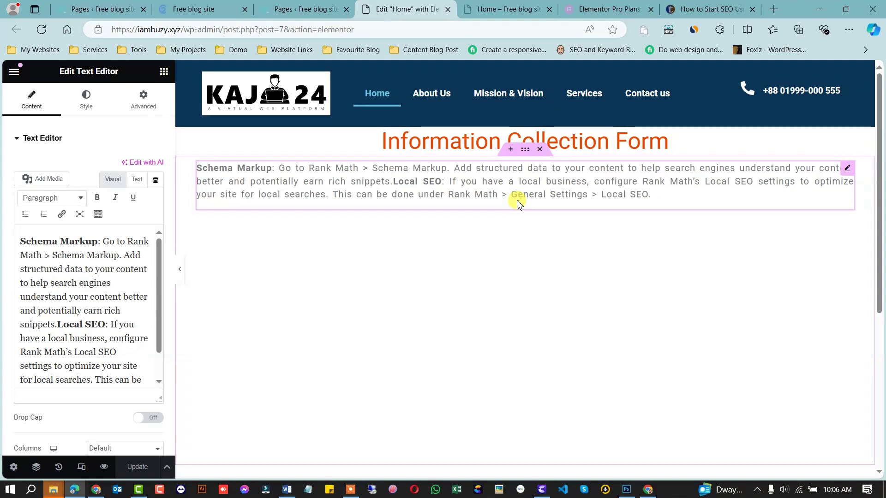
Step: Open the advanced layout settings of the heading's container and return to the Home page editor after viewing the margin and padding diagram
left_click(525, 121)
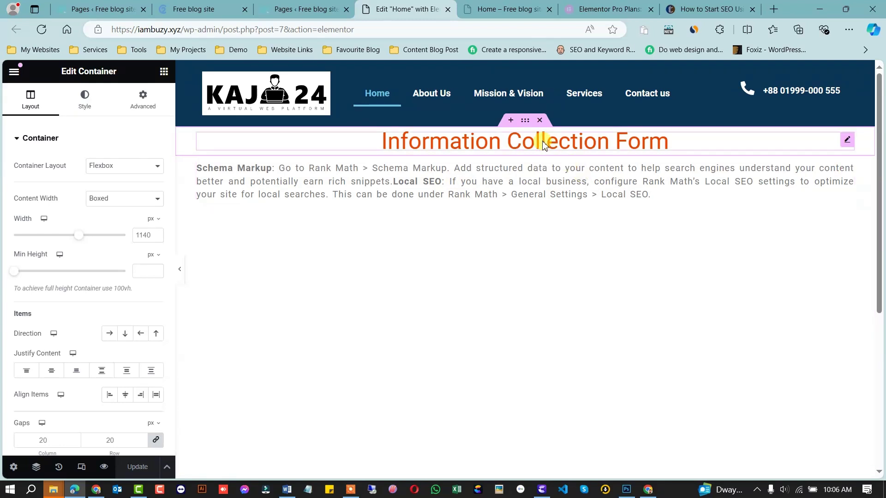
left_click(142, 108)
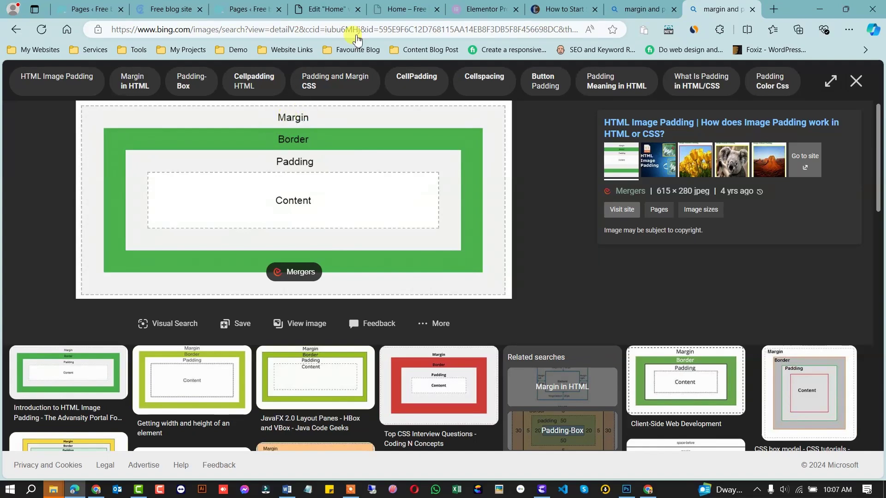
left_click(410, 8)
left_click(348, 5)
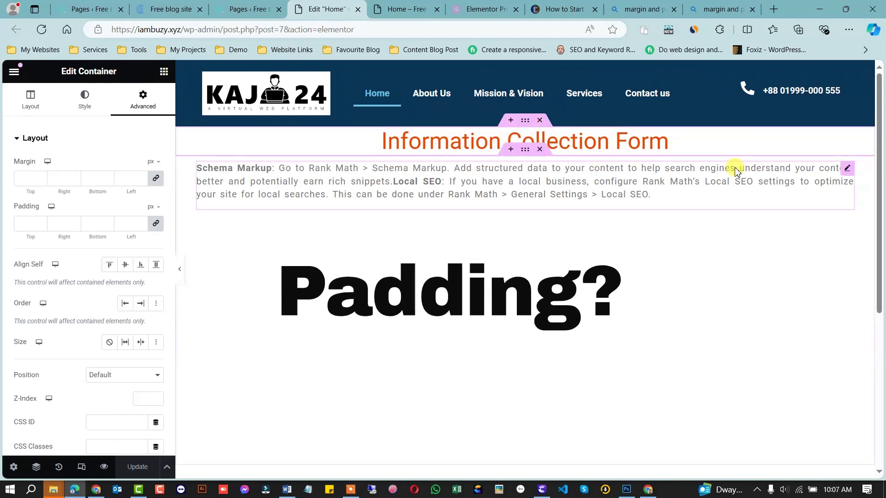
Step: Set the padding of the heading's container to 25 px on all four sides
left_click(143, 222)
left_click(143, 222)
left_click(143, 222)
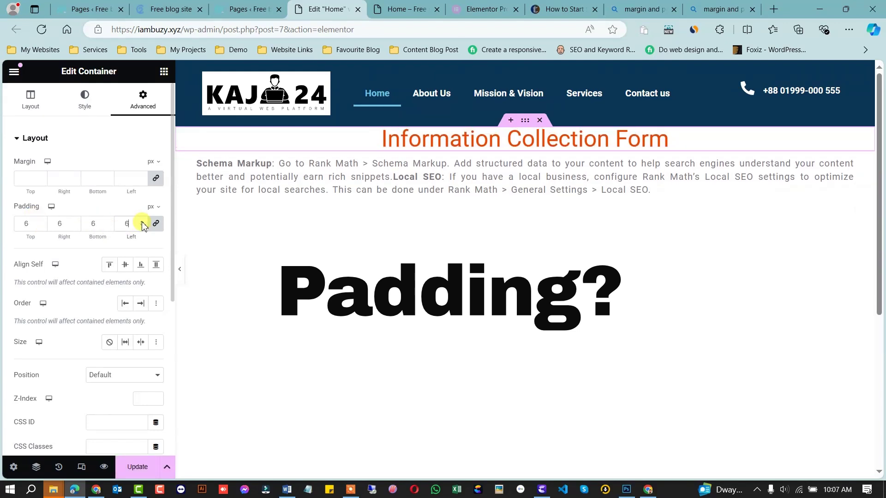
left_click(142, 222)
left_click(143, 222)
left_click(142, 222)
left_click(143, 222)
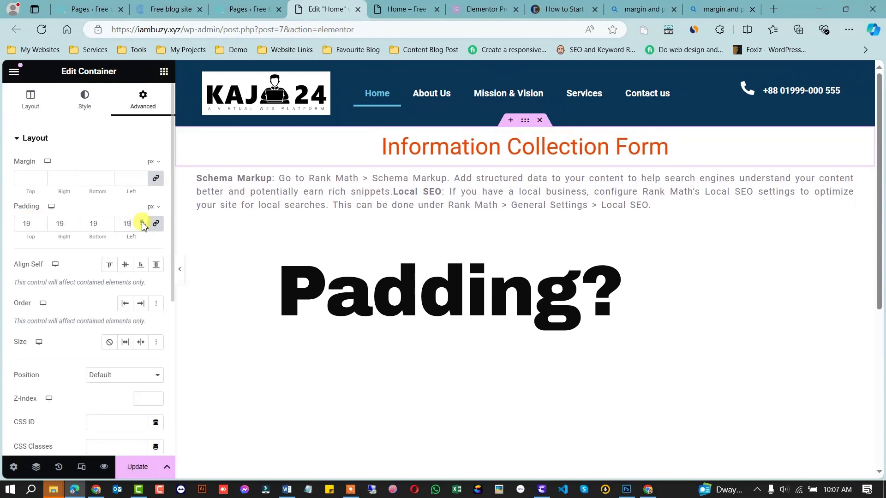
left_click(143, 222)
left_click(142, 222)
left_click(143, 222)
left_click(142, 222)
left_click(143, 222)
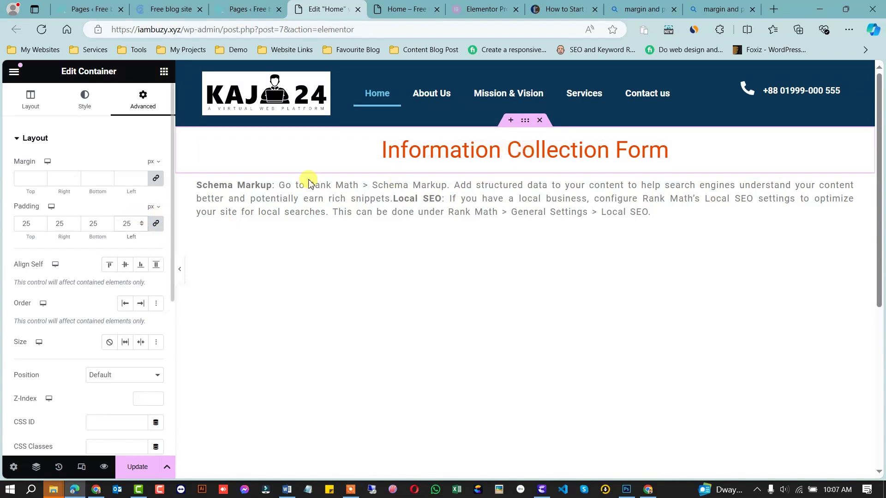
Step: Set the margin of the heading's container to 25 px on all four sides
left_click(142, 179)
left_click(142, 178)
left_click(142, 178)
left_click(142, 179)
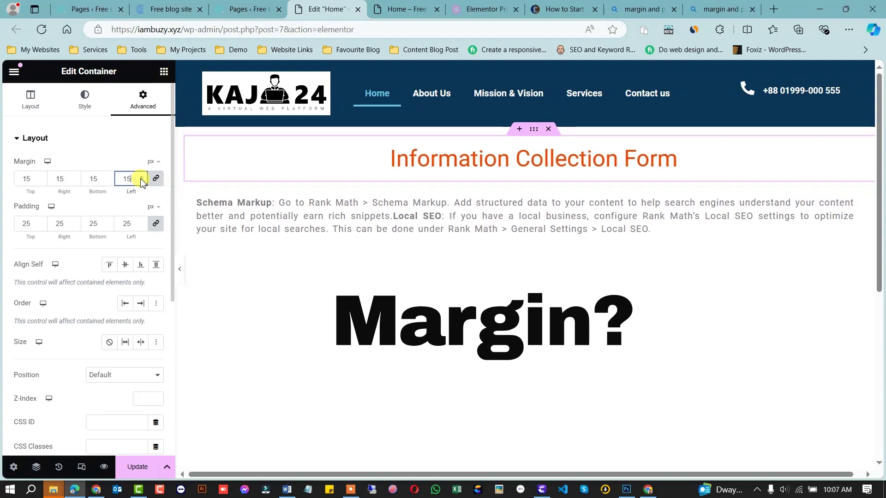
left_click(141, 178)
left_click(142, 178)
left_click(142, 178)
left_click(141, 178)
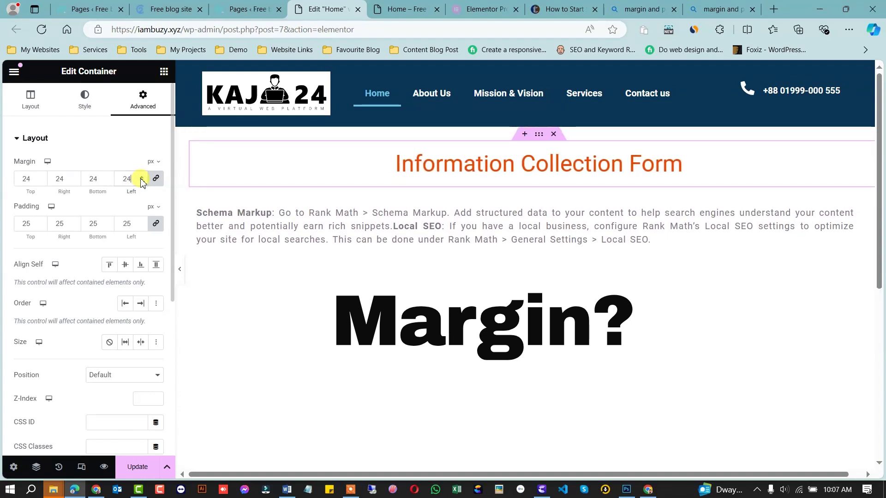
left_click(141, 178)
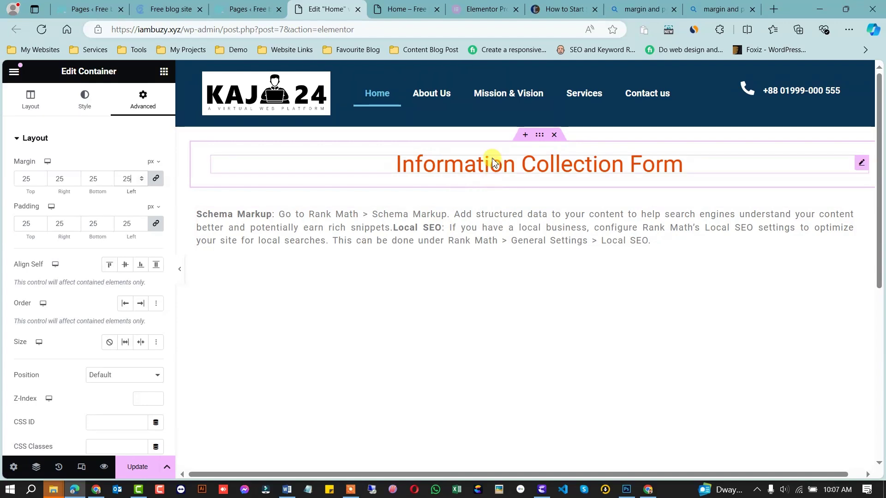
Step: Give the heading's container a solid border with a width of 10 px on all sides
scroll(88, 259, "down", 5)
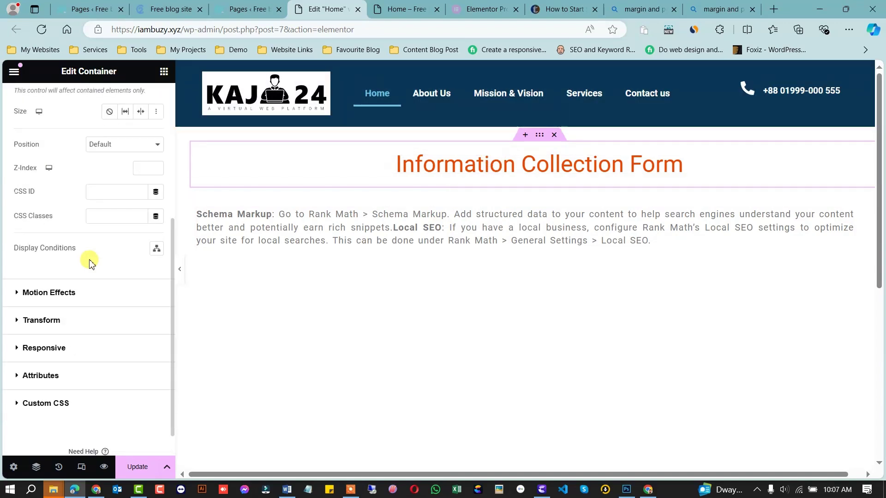
scroll(87, 258, "up", 5)
left_click(88, 104)
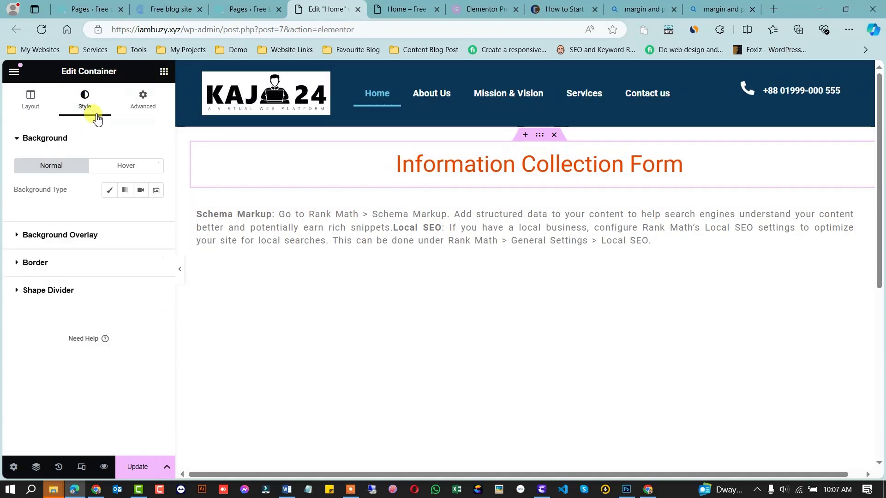
left_click(38, 264)
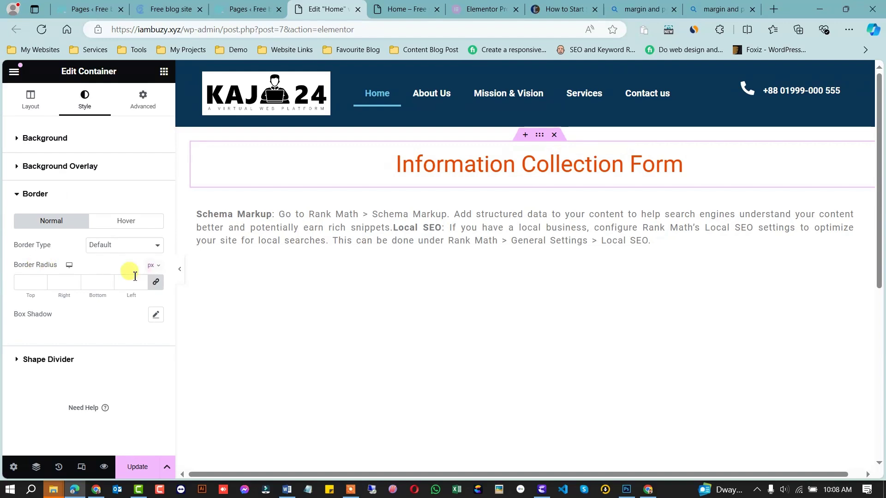
left_click(125, 245)
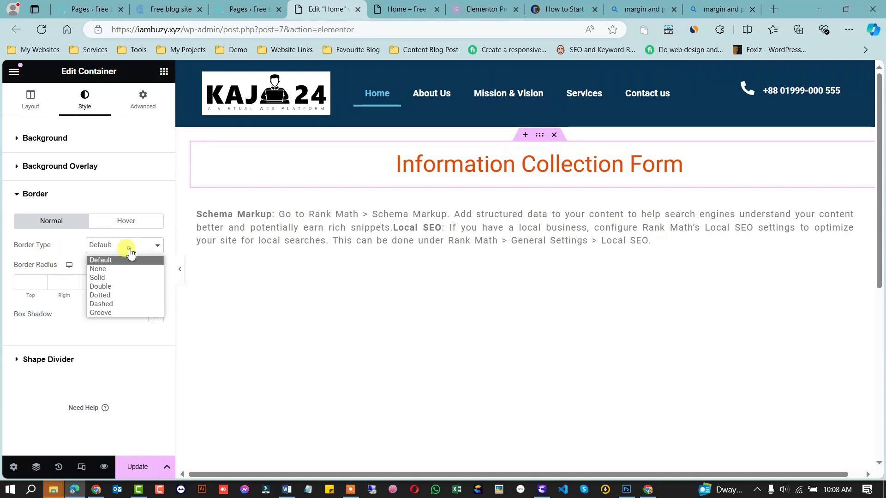
left_click(103, 278)
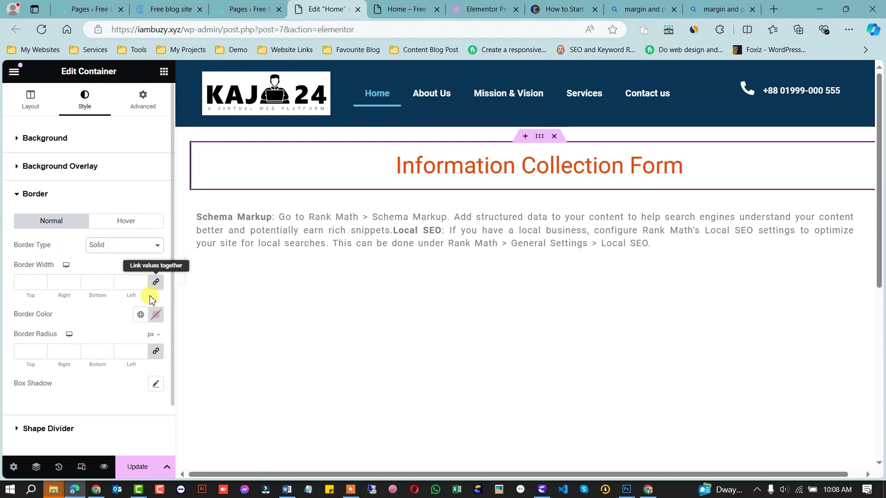
left_click(141, 280)
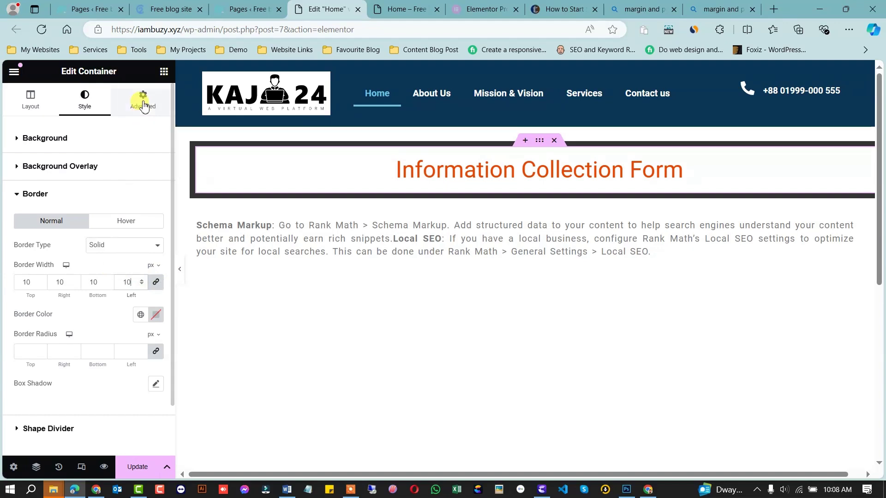
Step: Set the Information Collection Form heading's own padding to 16 px and its margin to 13 px on all sides
left_click(141, 101)
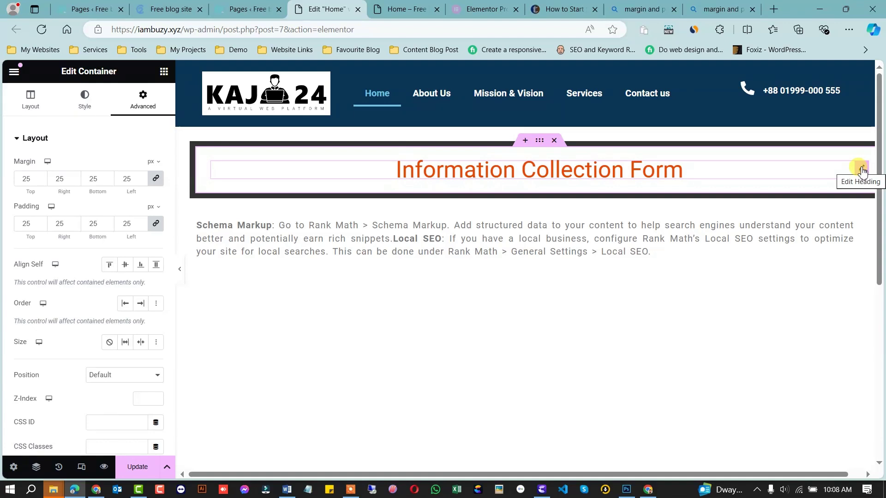
left_click(862, 171)
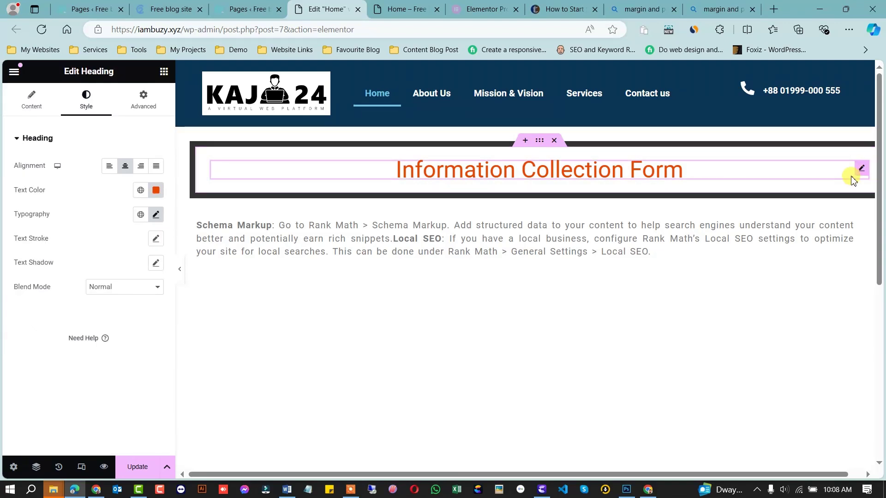
left_click(143, 100)
left_click_drag(142, 222, 142, 222)
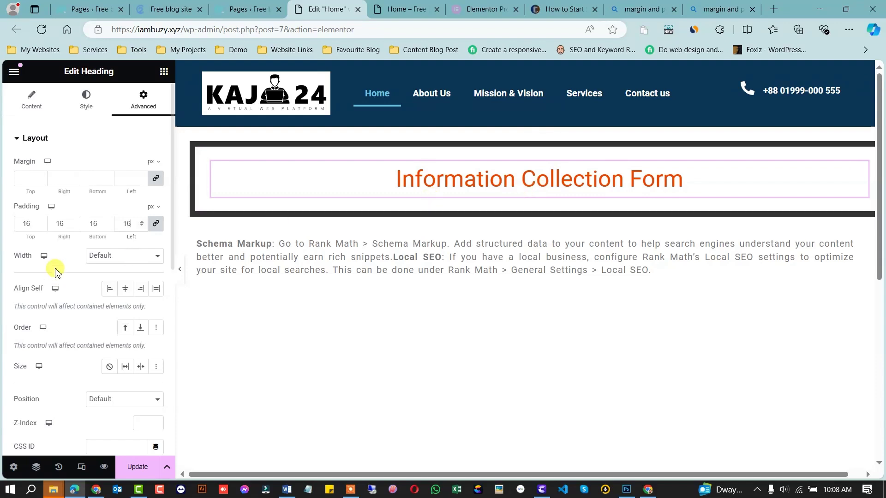
left_click_drag(142, 178, 141, 179)
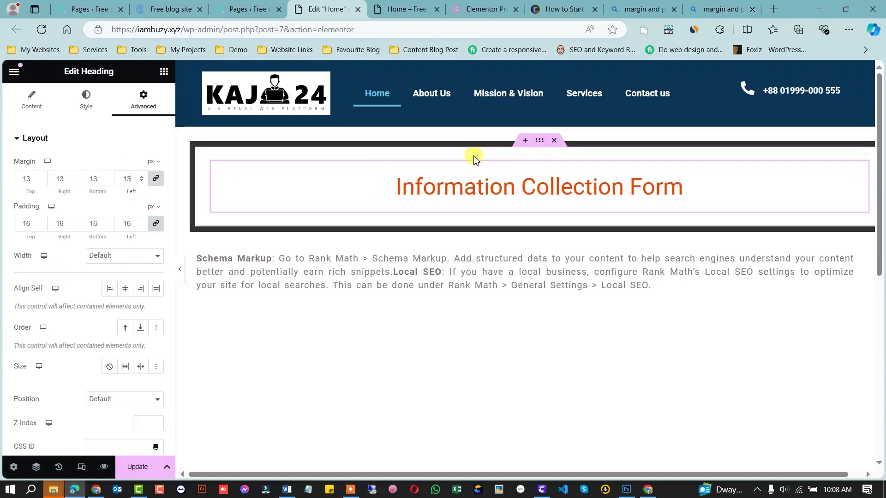
Step: Add a solid border 11 px wide on all sides to the Information Collection Form heading
scroll(95, 340, "down", 6)
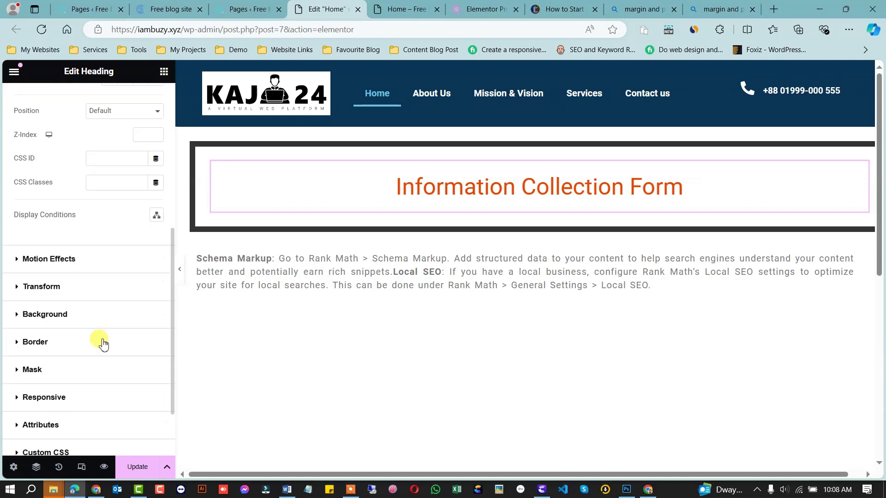
left_click(44, 346)
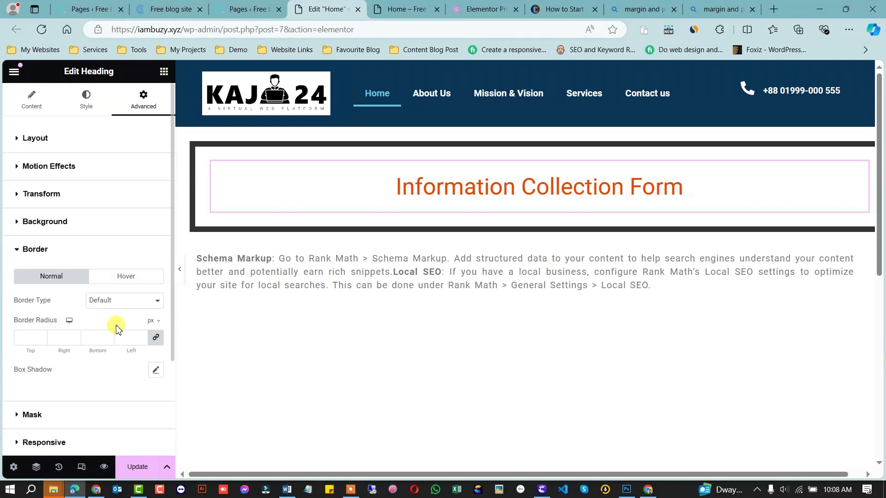
left_click(128, 303)
left_click(98, 333)
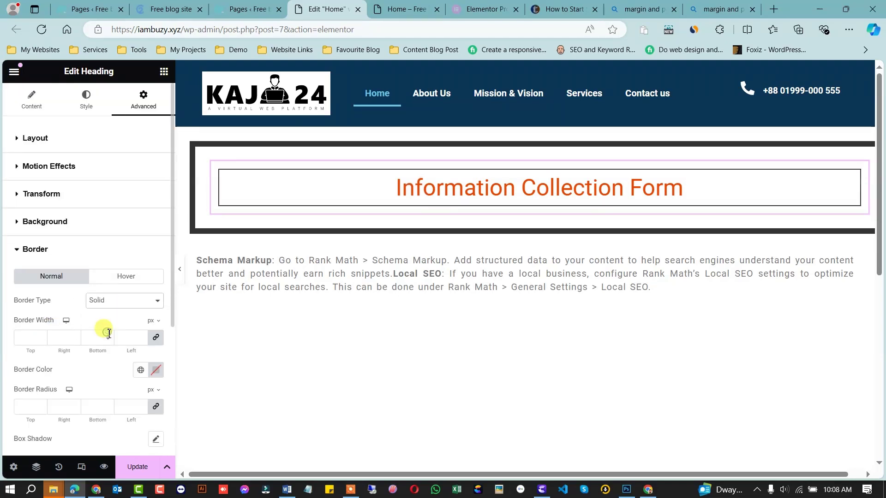
left_click(142, 337)
type("11")
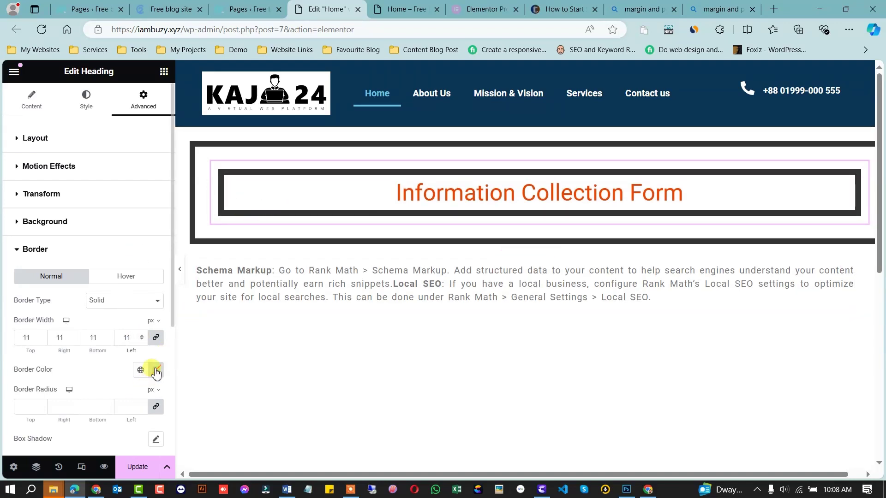
Step: Set the heading's border color to red #E20909
left_click(156, 371)
left_click(216, 234)
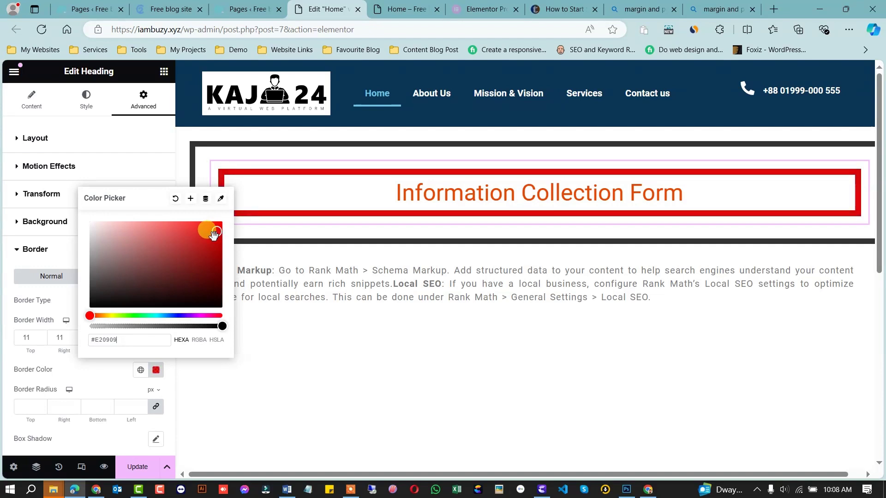
left_click(59, 299)
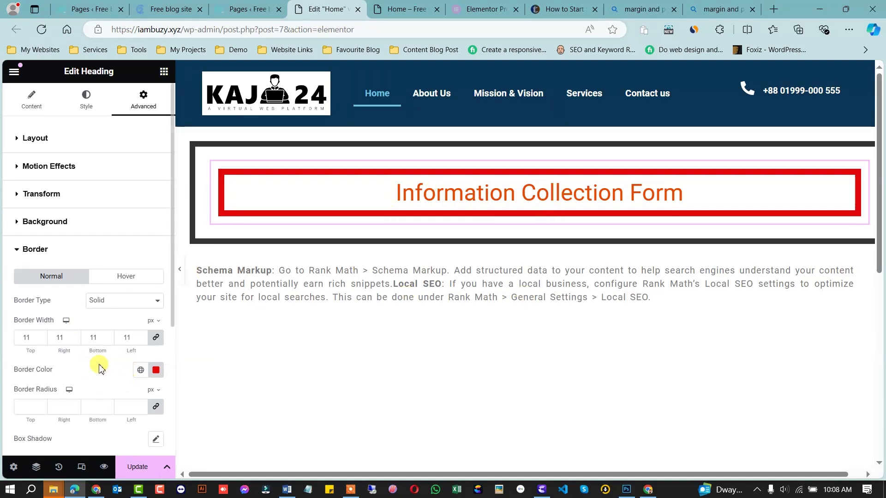
scroll(124, 357, "down", 4)
scroll(122, 353, "up", 4)
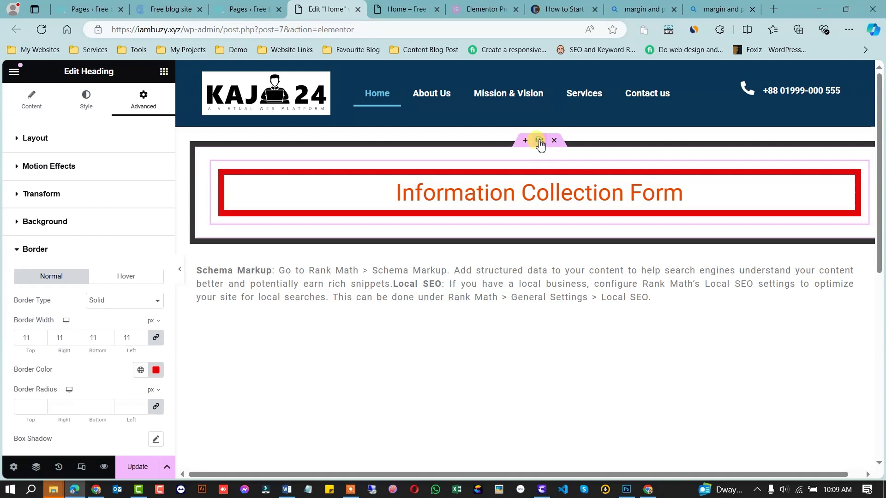
Step: Unlink the padding values of the heading's container and set its left, right and top padding to 0 px
left_click(540, 143)
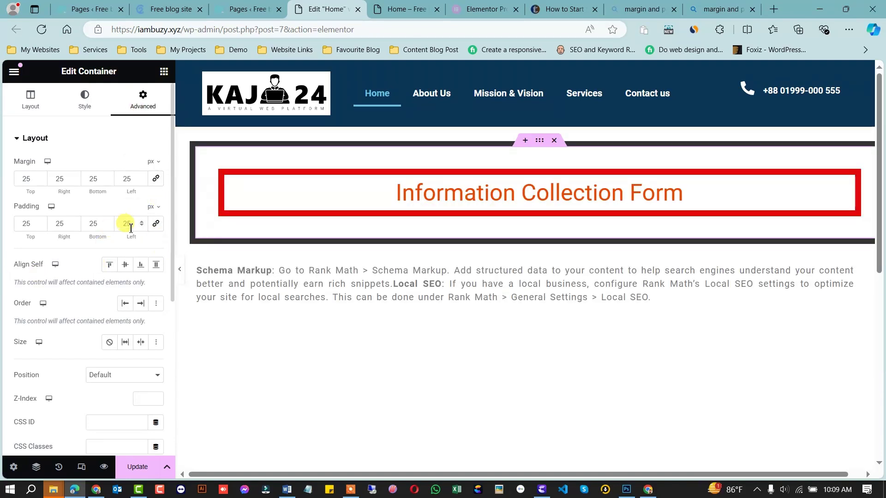
double_click(116, 224)
type("0")
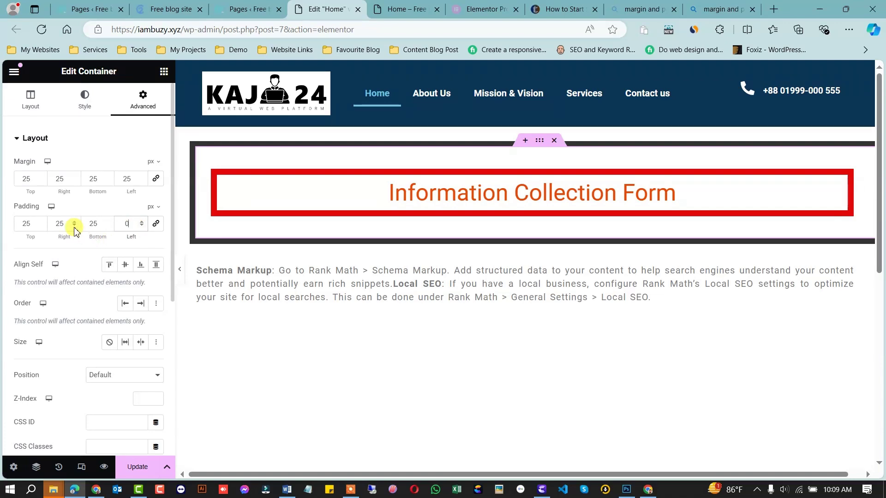
type("0")
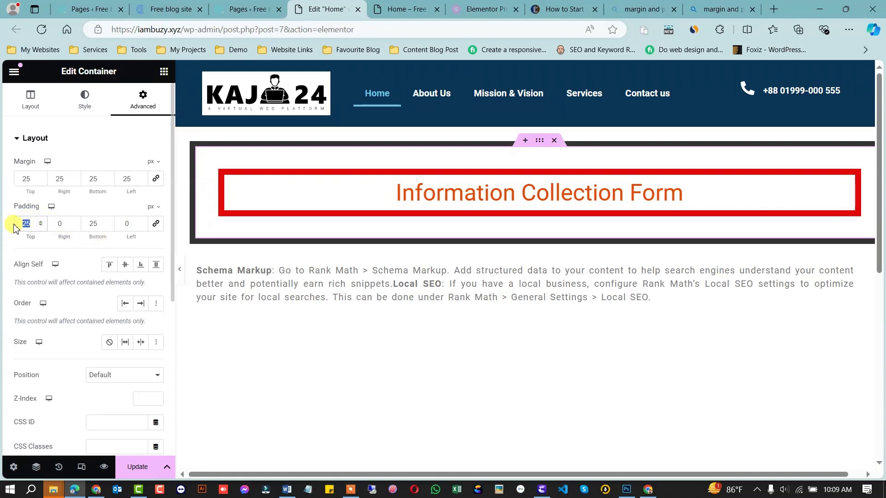
type("0")
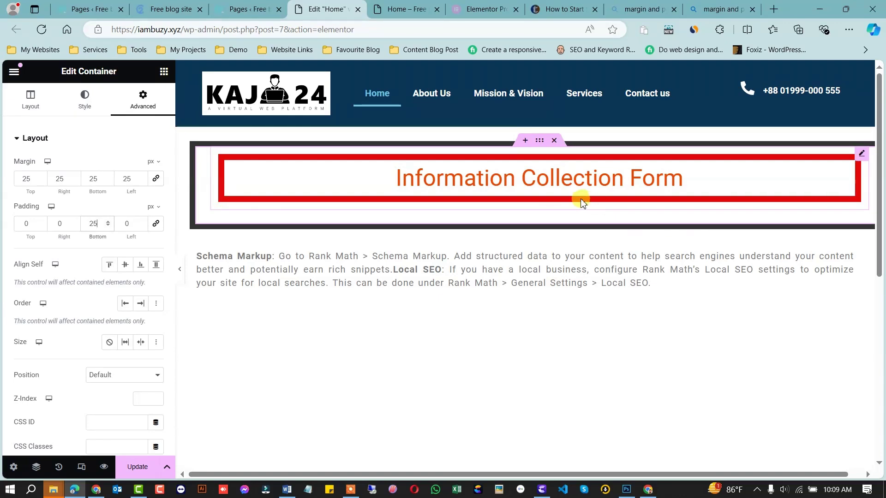
Step: Set the left, right and top margins of the heading's container to 0 px with the values unlinked
left_click(79, 205)
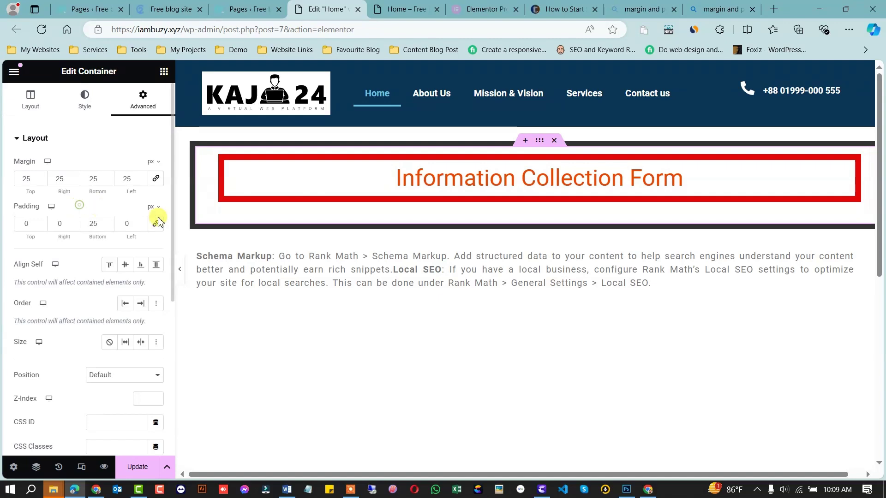
double_click(118, 180)
type("0")
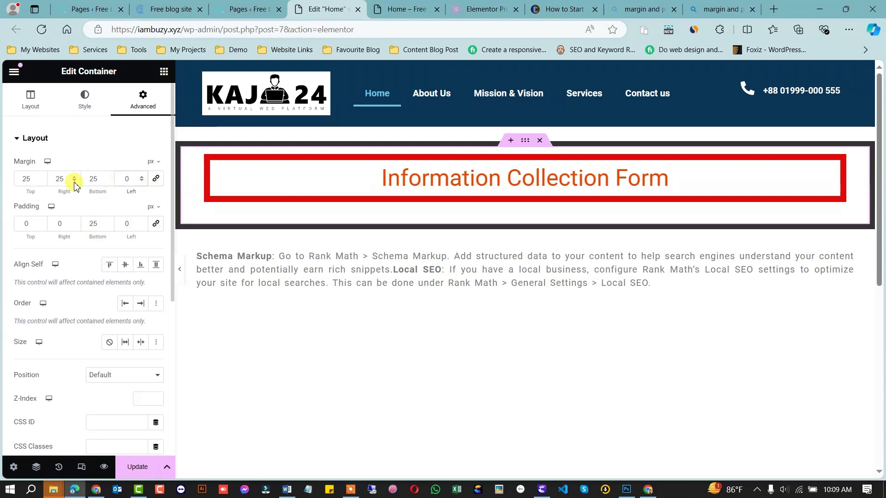
double_click(33, 179)
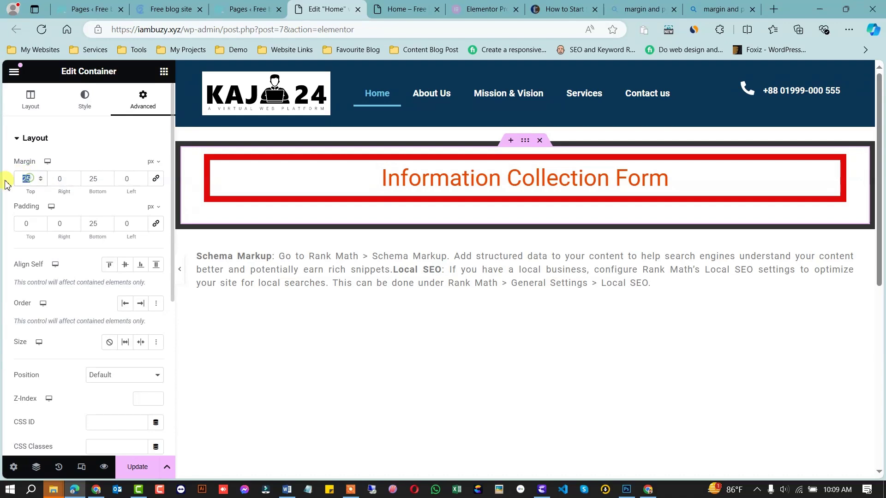
type("0")
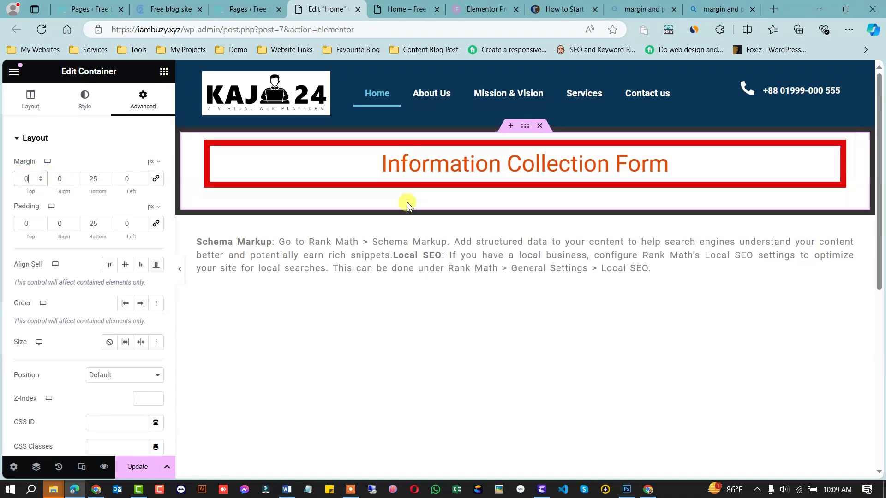